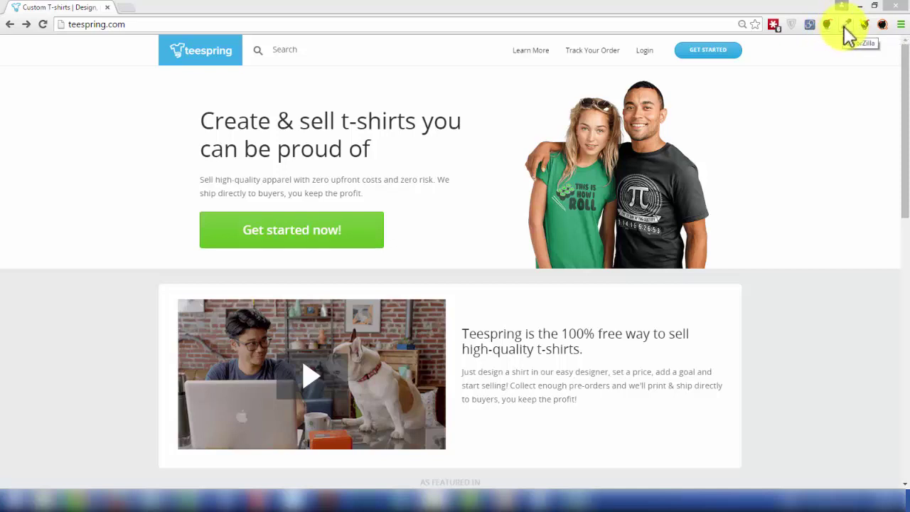
# Open the Official Rolling Stones 4th of July Shirt campaign from the featured campaigns on the Teespring home page
pyautogui.click(845, 29)
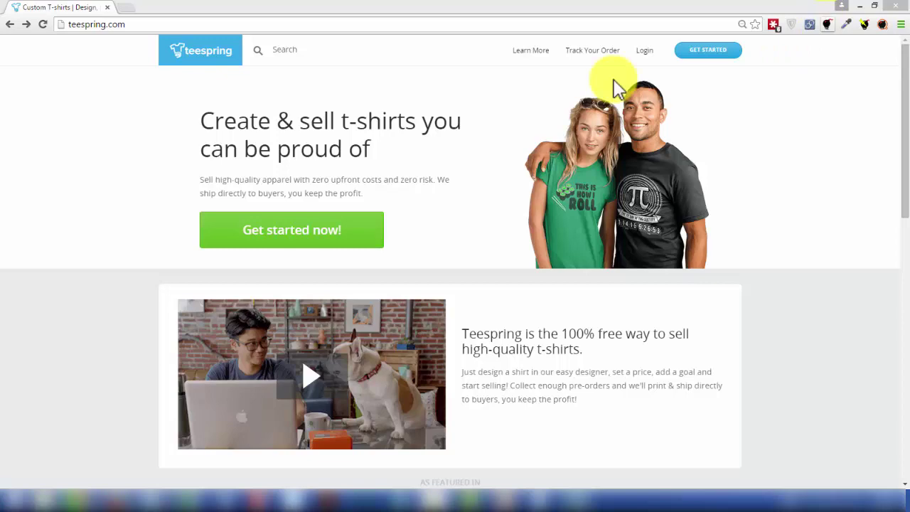
pyautogui.scroll(-7, 118, 229)
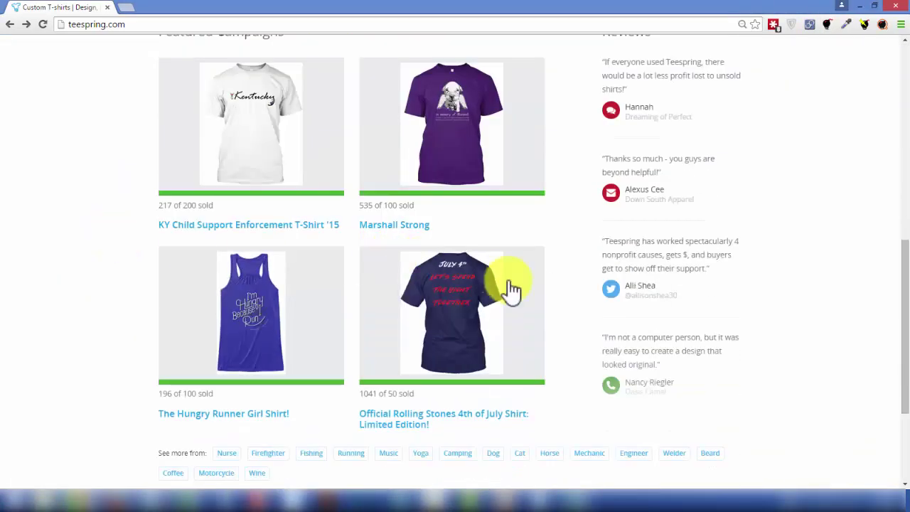
pyautogui.click(437, 305)
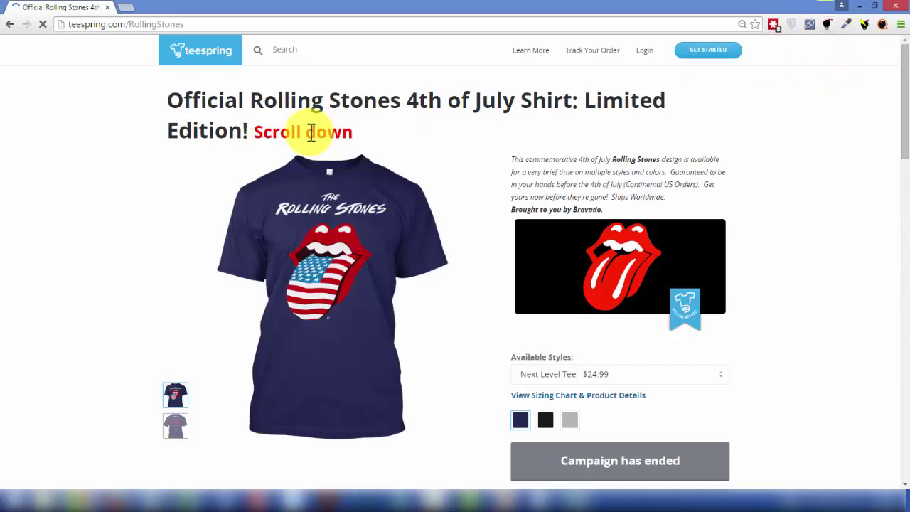
# Browse the front and back shirt images listed below the campaign and open the navy Next Level Tee front in a new tab
pyautogui.scroll(-2, 306, 142)
pyautogui.scroll(-4, 305, 147)
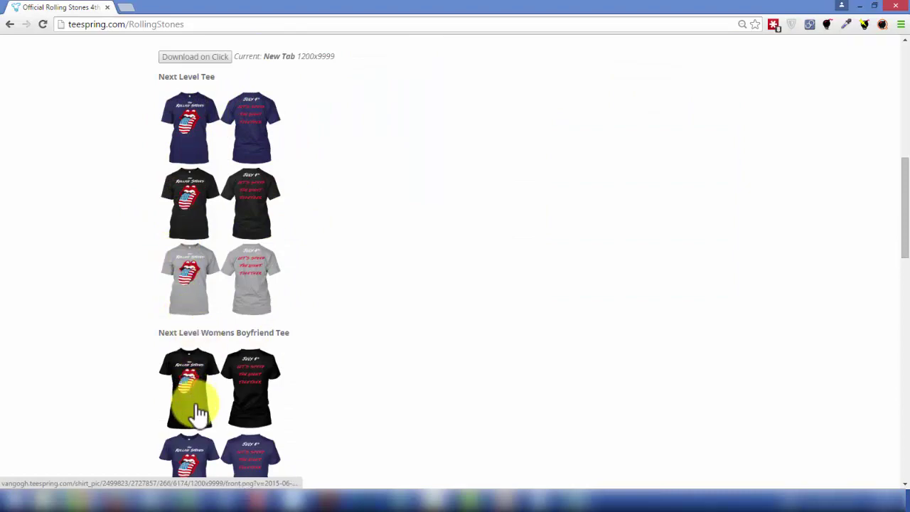
pyautogui.scroll(-3, 249, 427)
pyautogui.scroll(2, 260, 379)
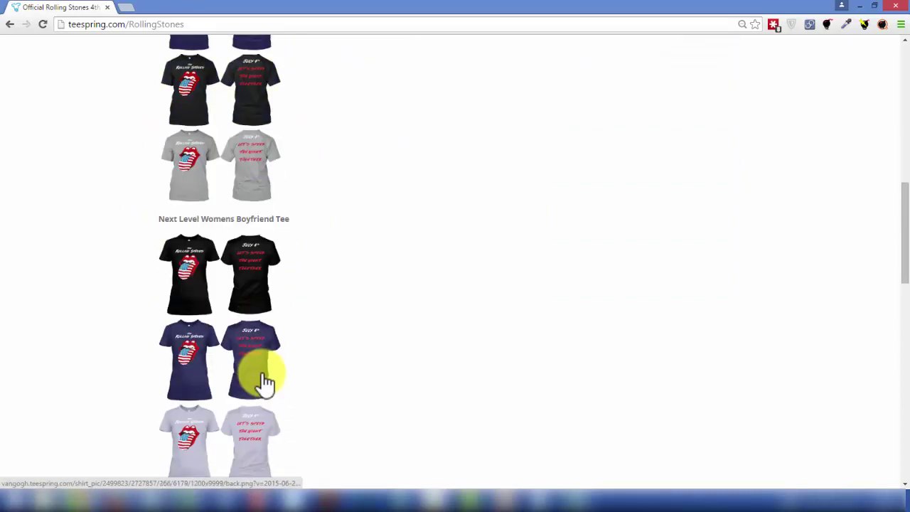
pyautogui.scroll(-4, 257, 377)
pyautogui.scroll(6, 253, 377)
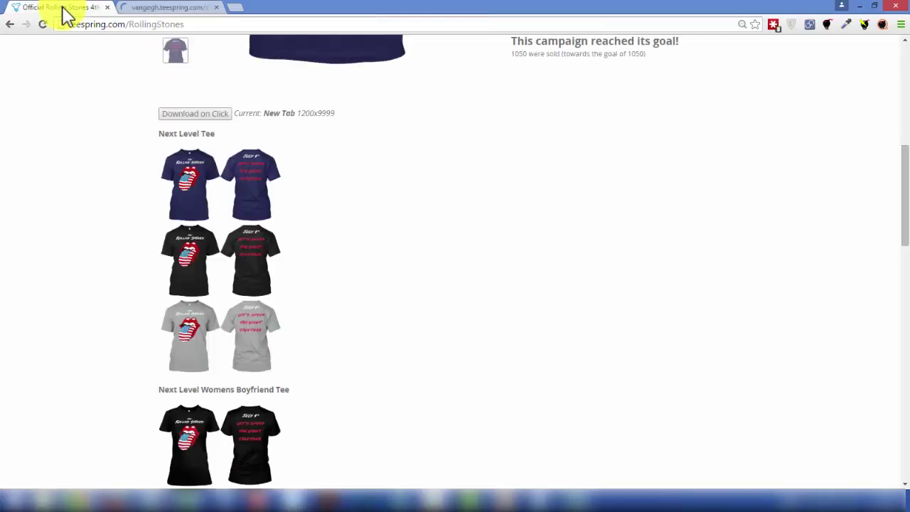
# Switch image selection to download mode and try to save the navy Next Level Tee front as a PNG image
pyautogui.click(197, 116)
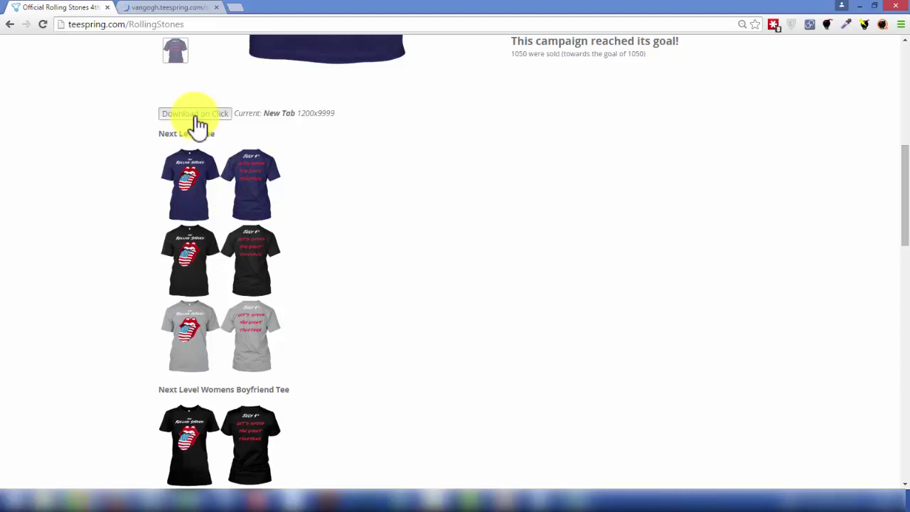
pyautogui.click(197, 192)
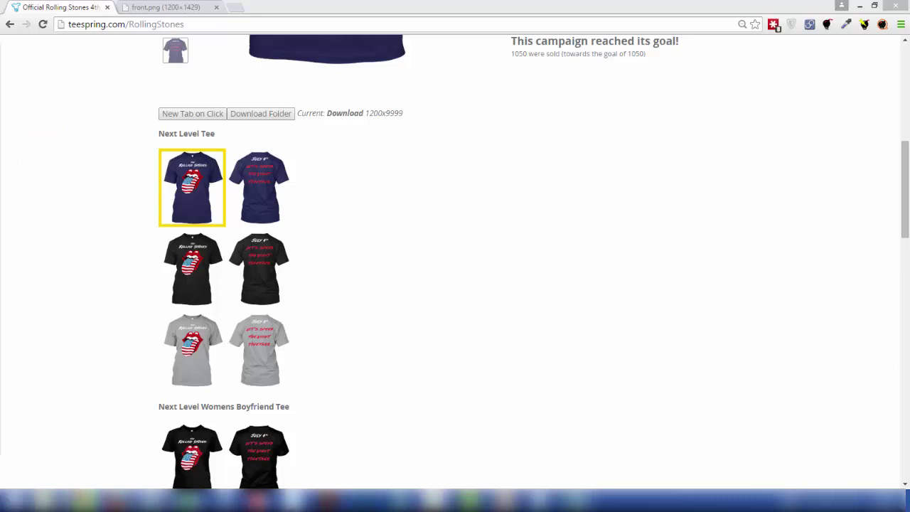
pyautogui.moveTo(323, 59); pyautogui.dragTo(567, 52)
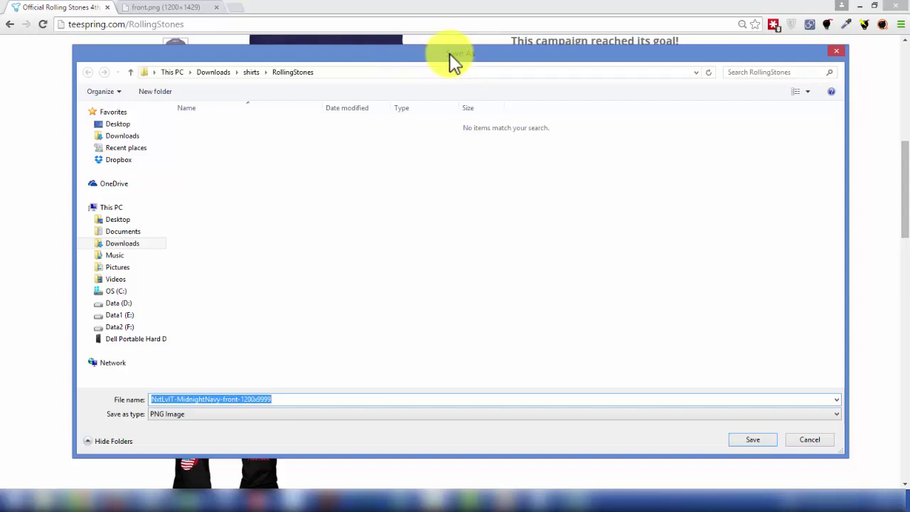
pyautogui.moveTo(449, 53); pyautogui.dragTo(0, 102)
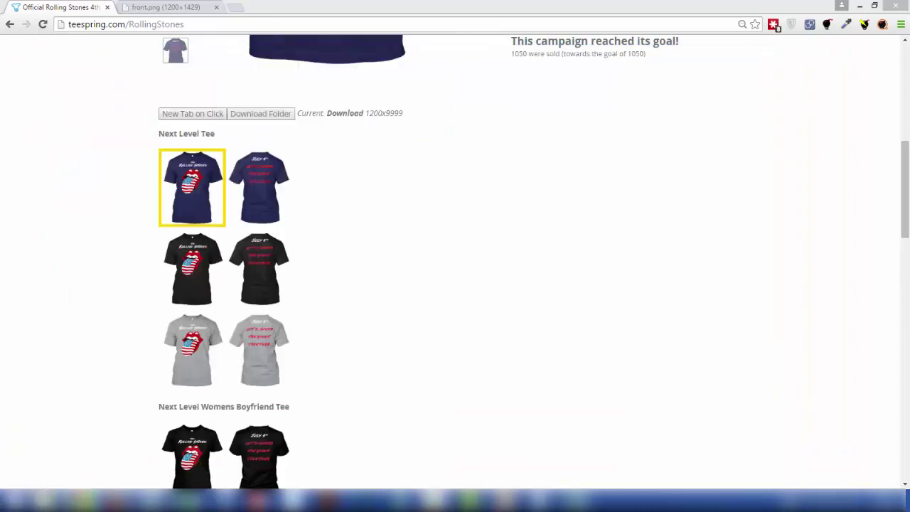
# Set image selection to New Tab mode, return it to Download mode, and choose the navy Next Level Tee front
pyautogui.click(194, 115)
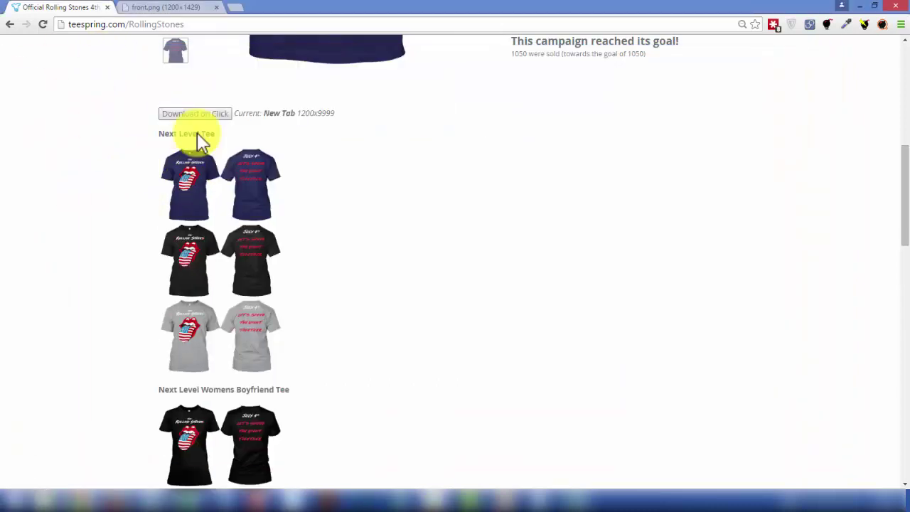
pyautogui.click(196, 115)
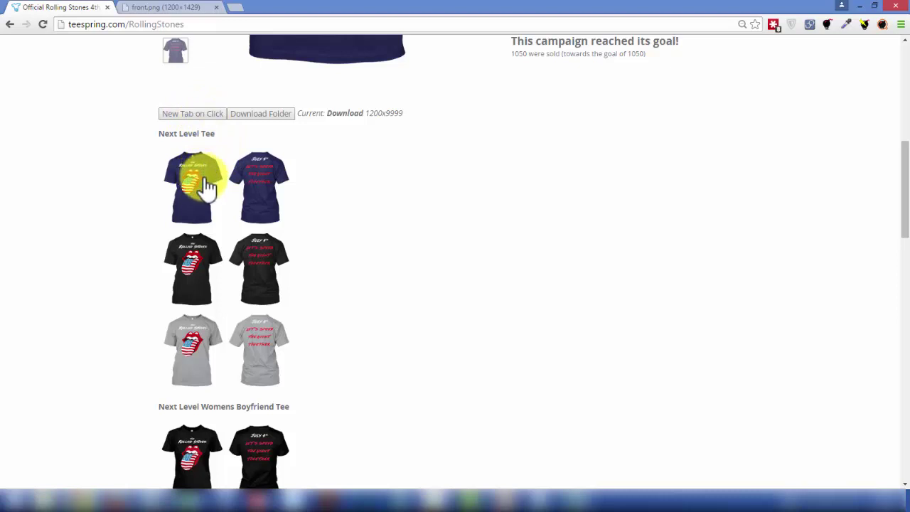
pyautogui.click(206, 186)
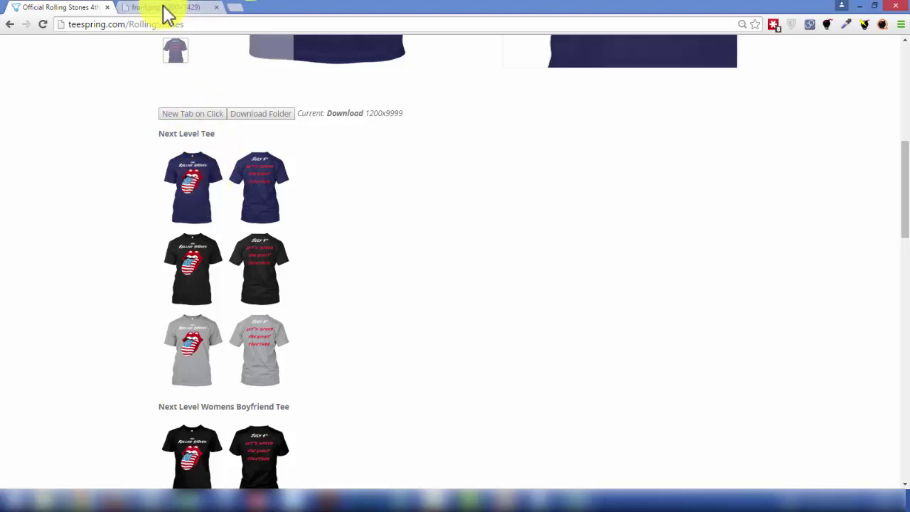
# View the full-size front.png, close its tab, and set image selection on the campaign page to New Tab mode
pyautogui.click(167, 10)
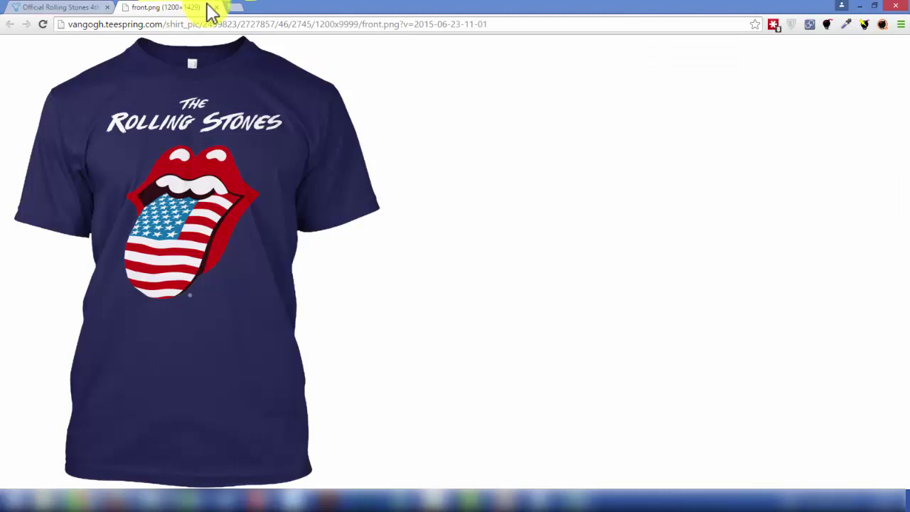
pyautogui.rightClick(210, 122)
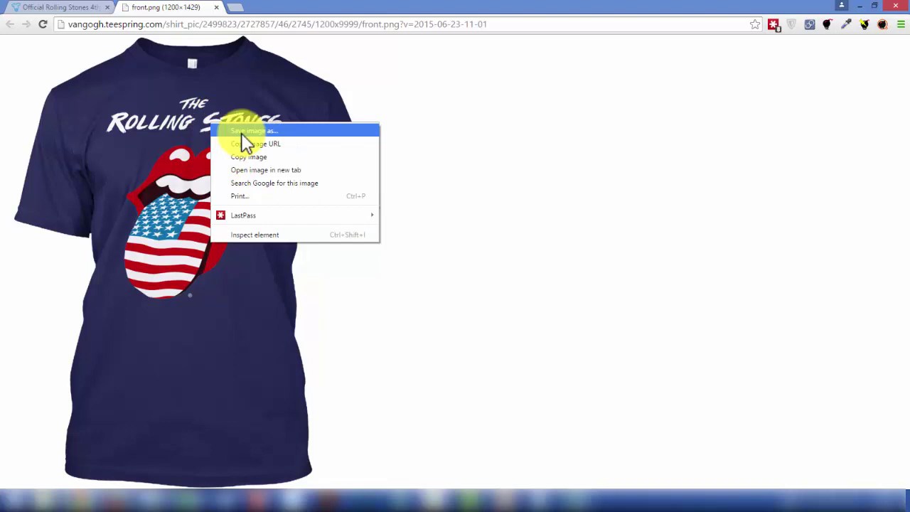
pyautogui.click(216, 7)
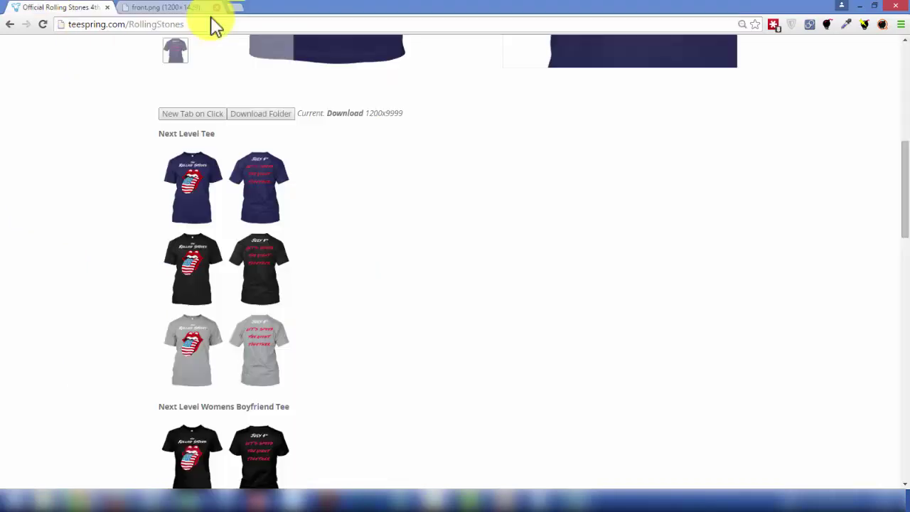
pyautogui.click(192, 116)
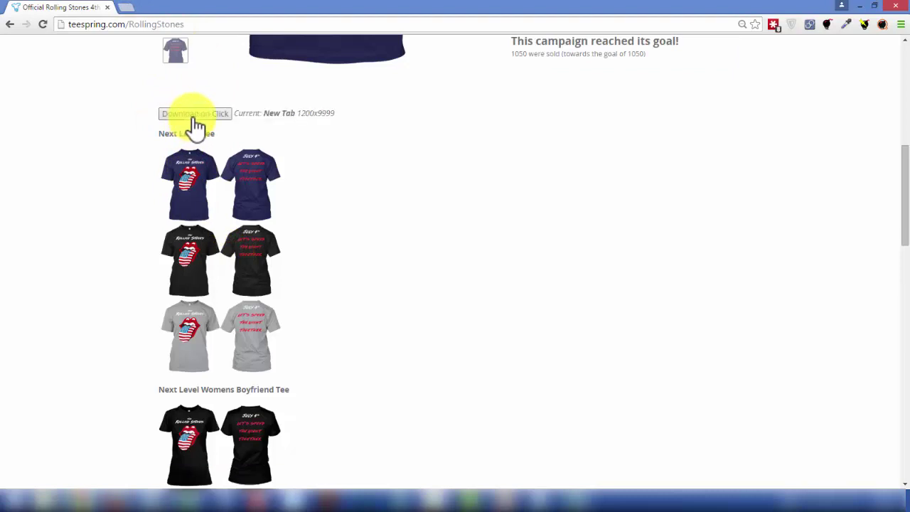
# Save the T-Shirt Bomb Imager image size as 1200 pixels wide and 9999 pixels high, and close its options page
pyautogui.rightClick(826, 27)
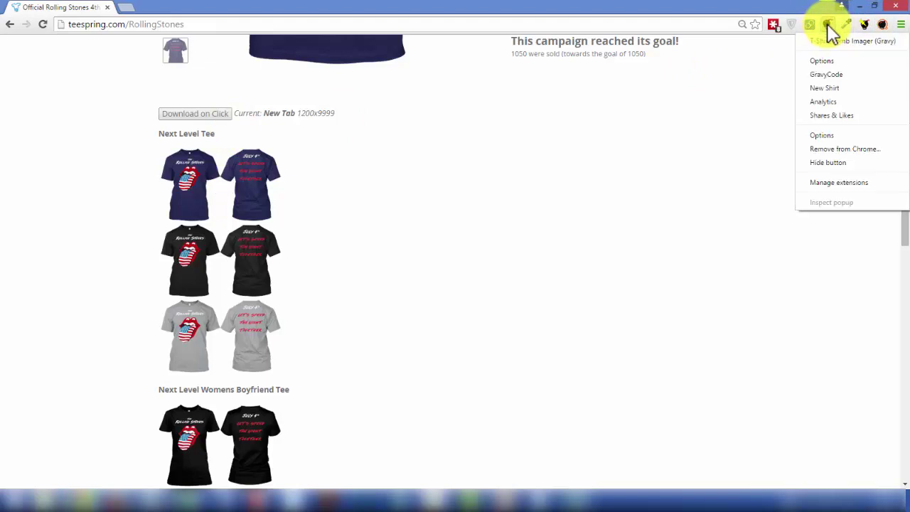
pyautogui.click(827, 61)
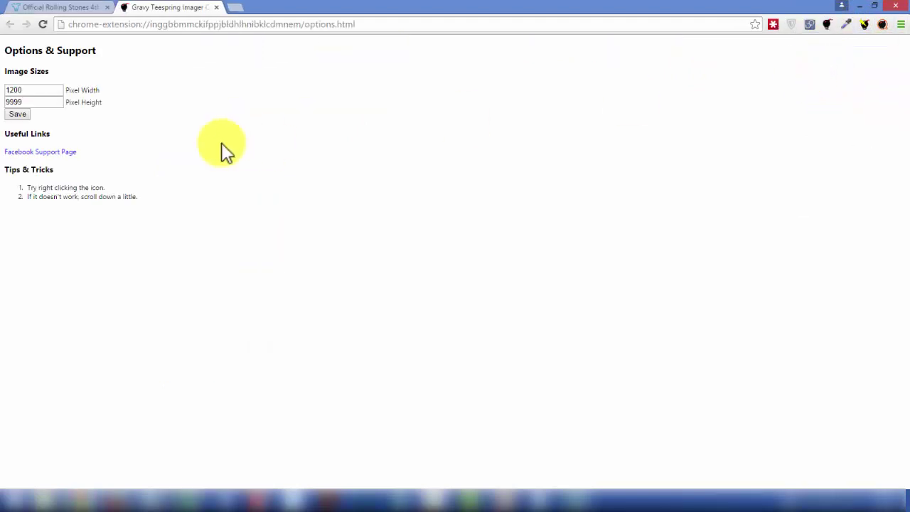
pyautogui.click(20, 115)
pyautogui.click(21, 116)
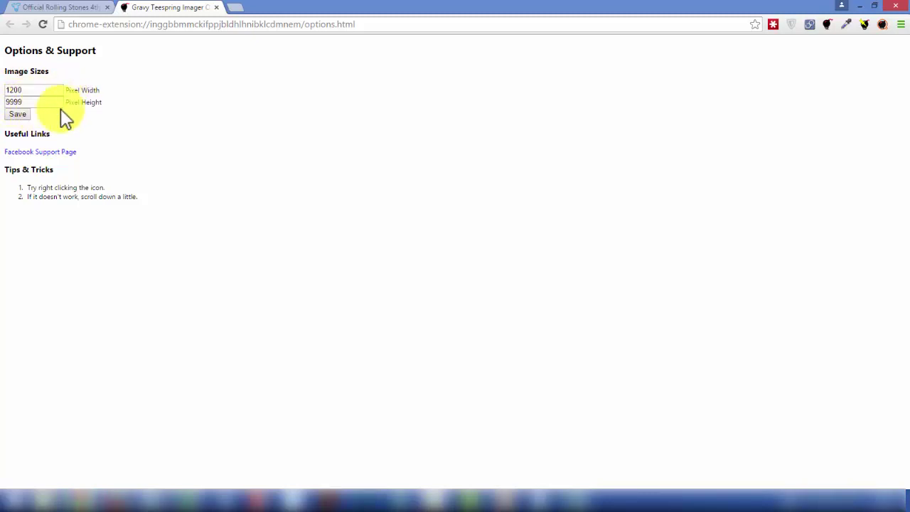
pyautogui.click(217, 8)
# Use the T-Shirt Bomb Imager extension to open a new shirt designer page and the campaign's Shares & Likes data
pyautogui.rightClick(825, 25)
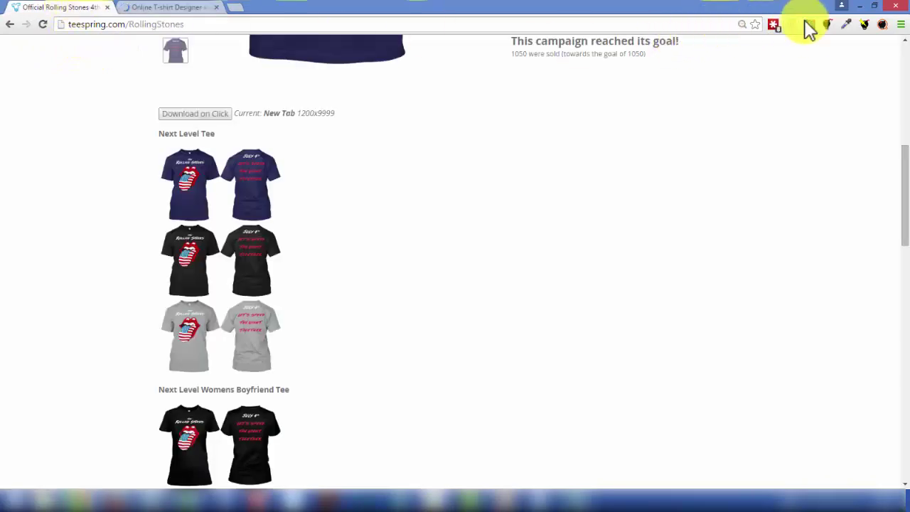
pyautogui.rightClick(826, 25)
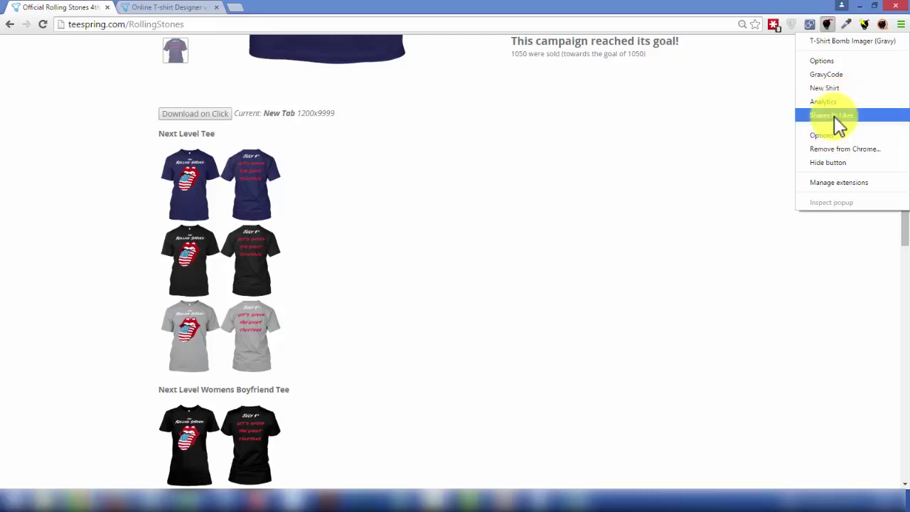
pyautogui.click(836, 116)
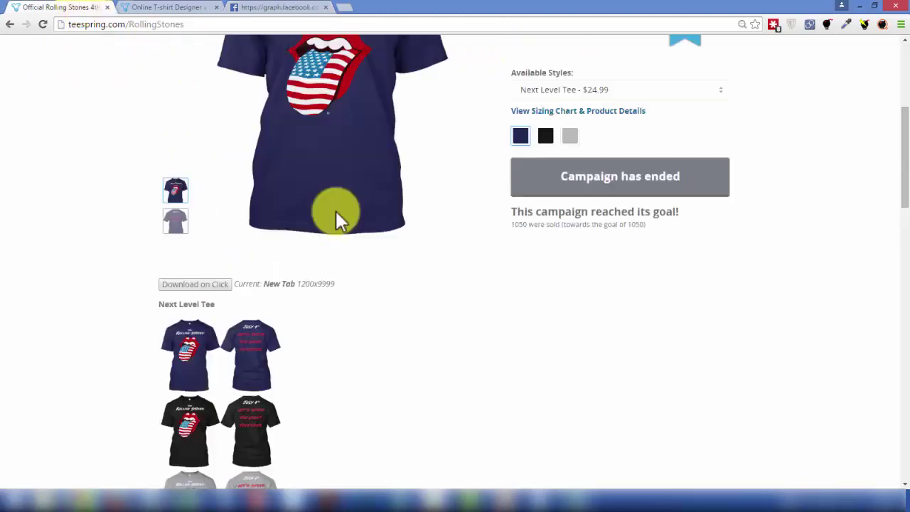
# Compare the campaign's main product picture with the style and colour images listed below it
pyautogui.scroll(4, 336, 210)
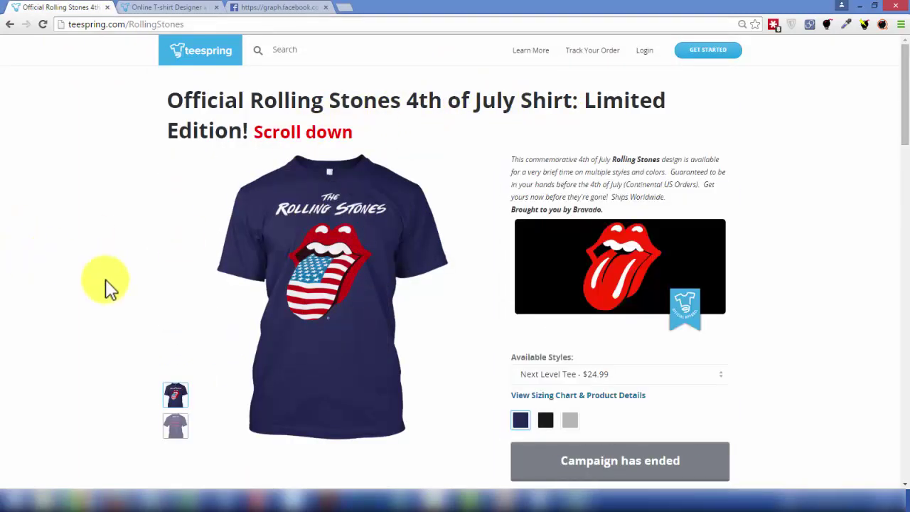
pyautogui.click(177, 398)
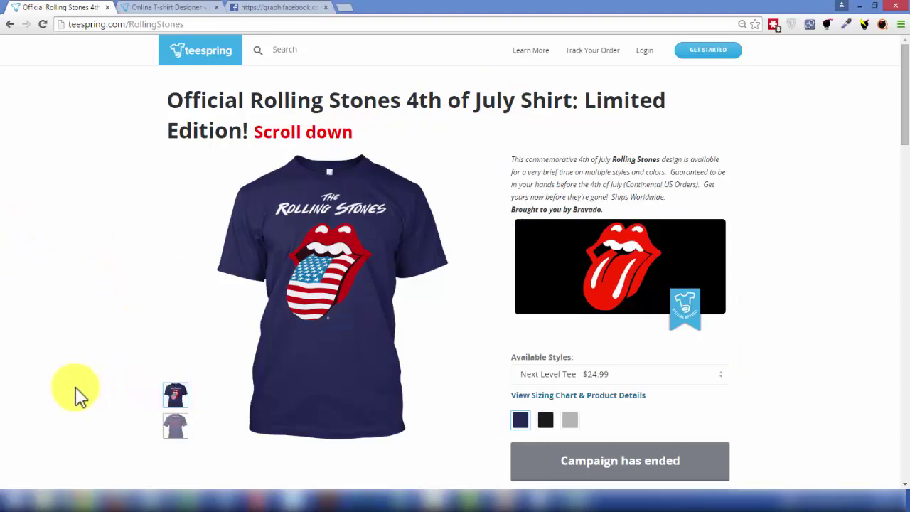
pyautogui.scroll(-6, 71, 305)
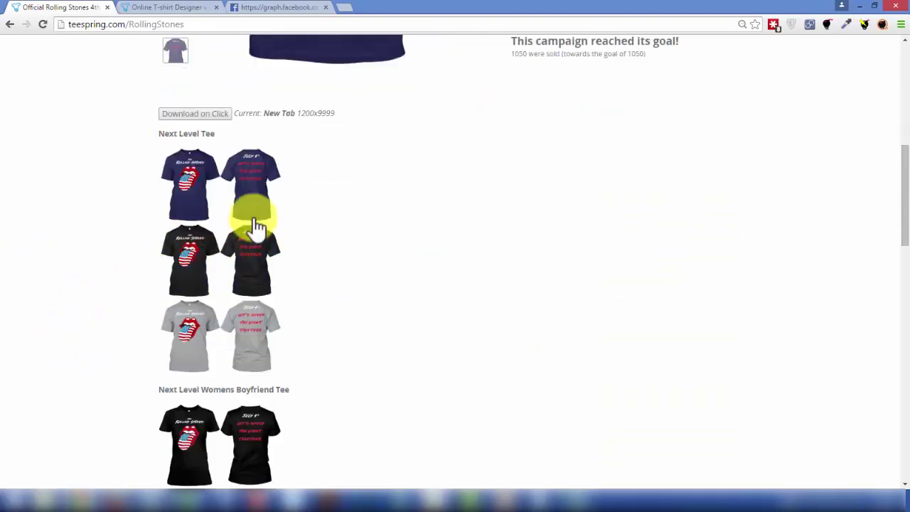